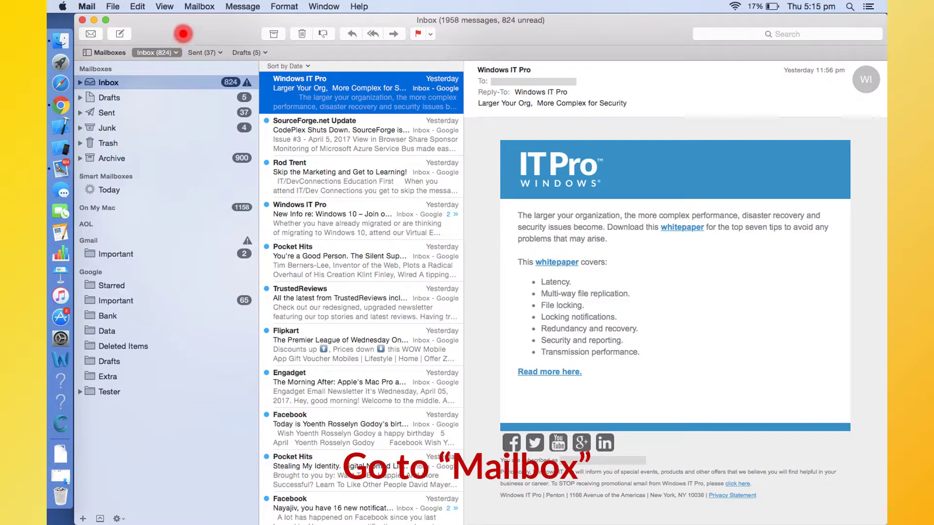
# Export Apple Mail's Inbox mailbox into the Mac Mail Data folder as INBOX.mbox
pyautogui.click(199, 8)
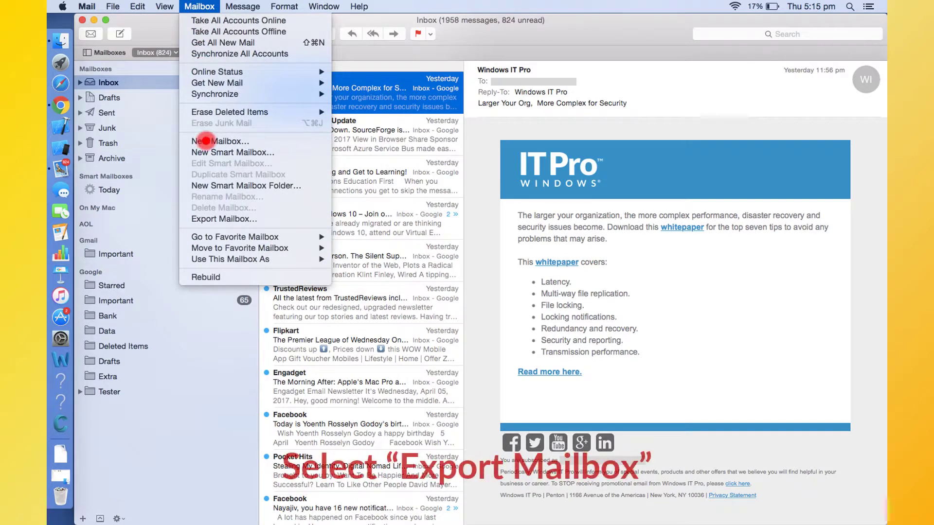
pyautogui.click(210, 219)
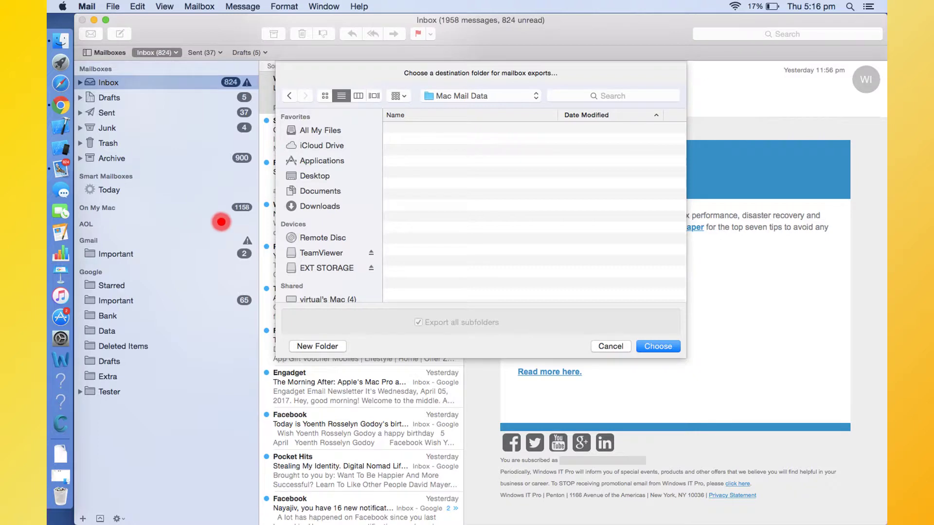
pyautogui.click(654, 347)
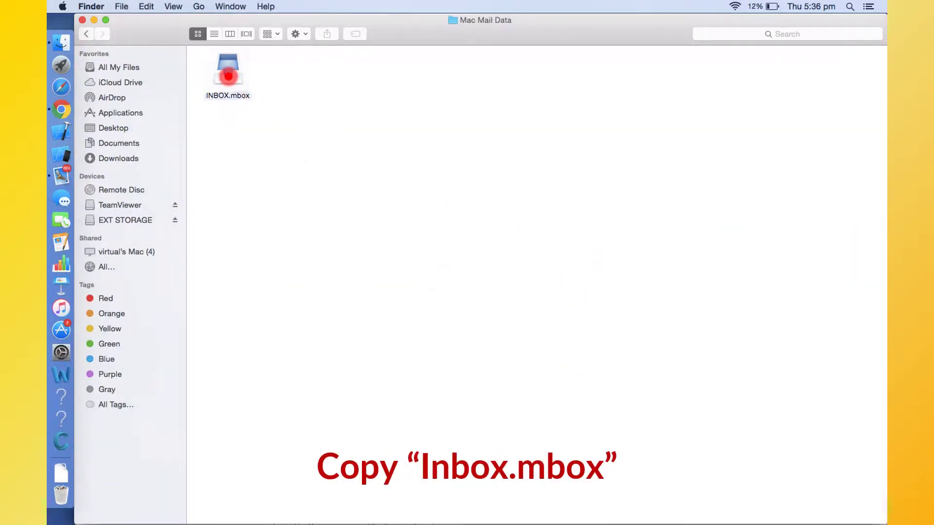
# Select the exported INBOX.mbox in Finder and its mbox file inside it
pyautogui.click(228, 73)
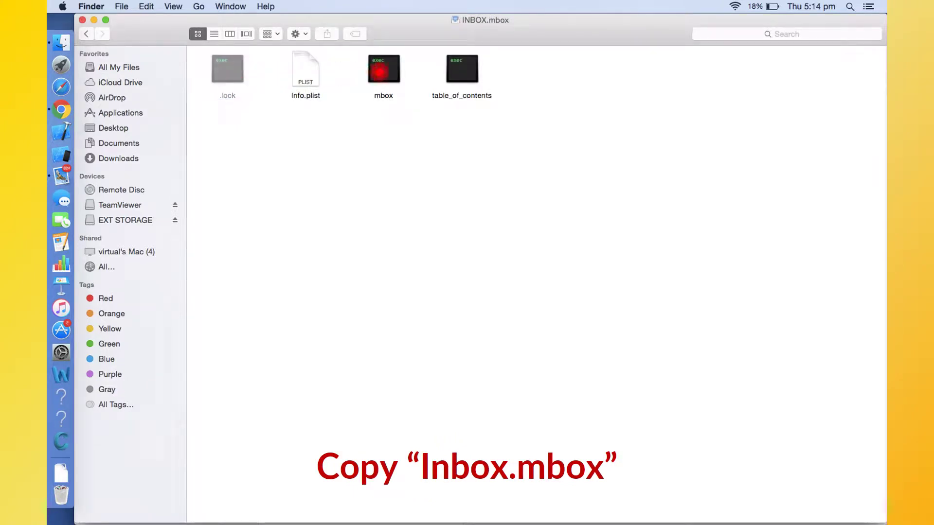
pyautogui.click(385, 72)
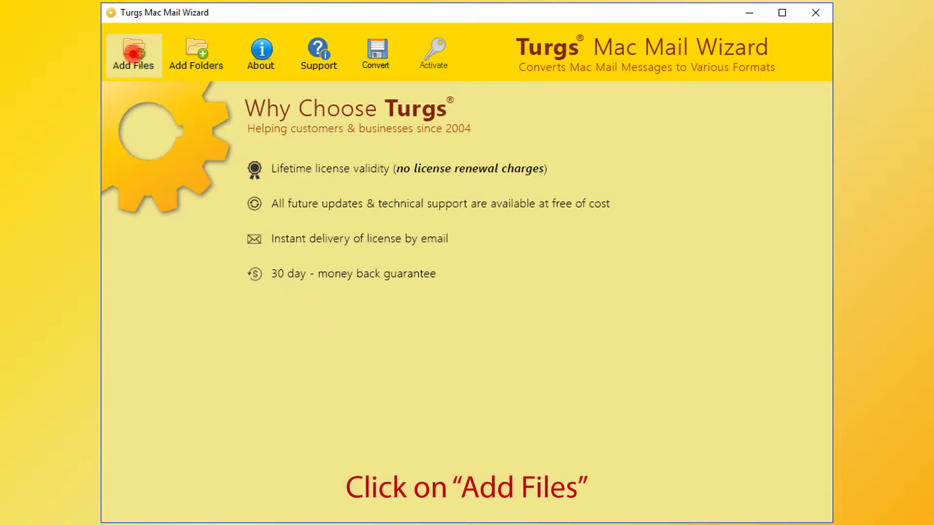
# Add the mbox file from F:\Mac Mail Files\INBOX.mbox via Add Files
pyautogui.click(133, 54)
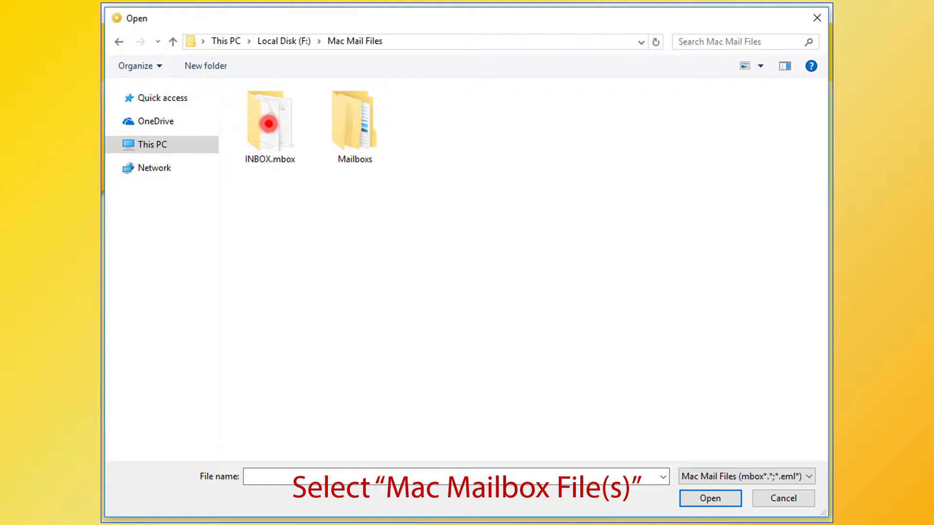
pyautogui.doubleClick(269, 124)
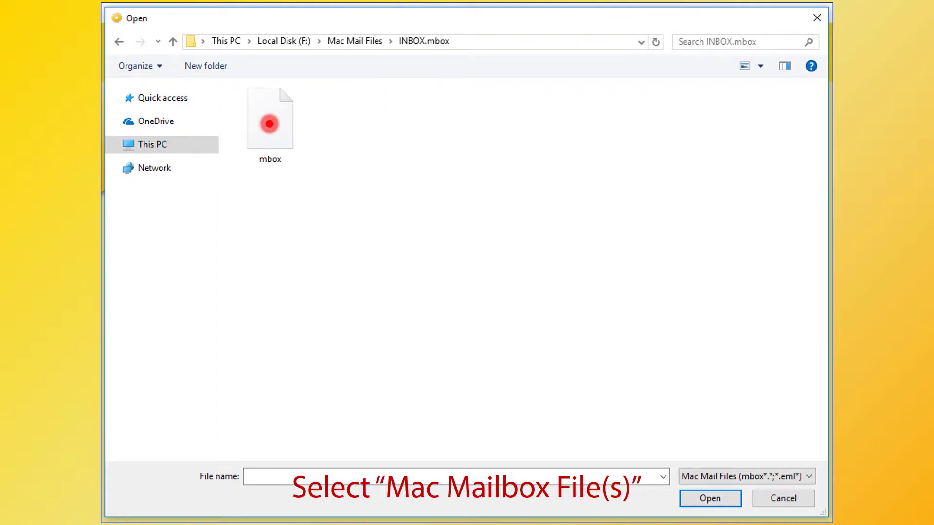
pyautogui.click(269, 123)
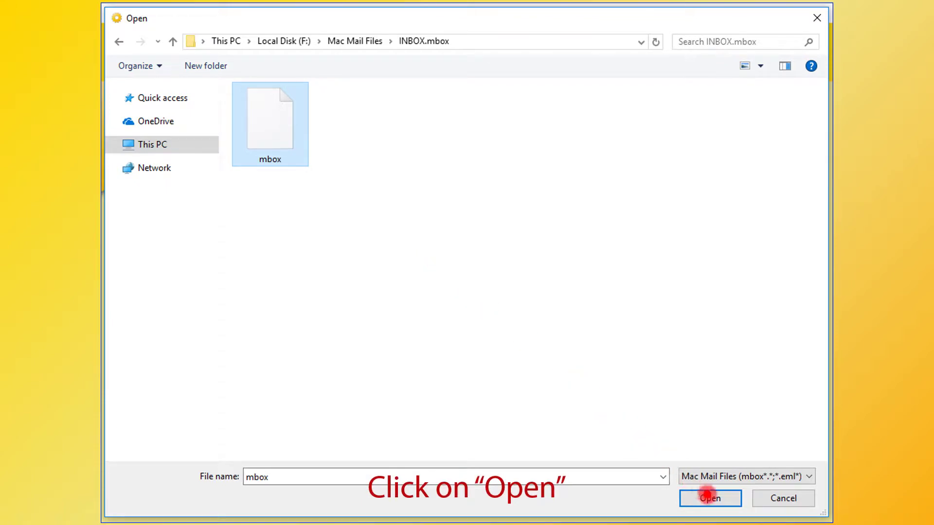
pyautogui.click(710, 498)
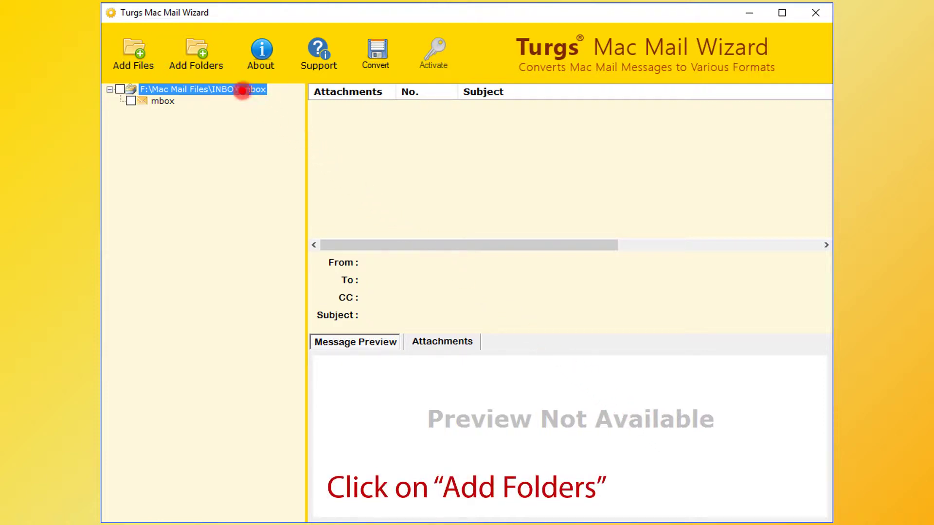
# Add the whole F:\Mac Mail Files folder from Local Disk (F:) via Add Folders
pyautogui.click(200, 51)
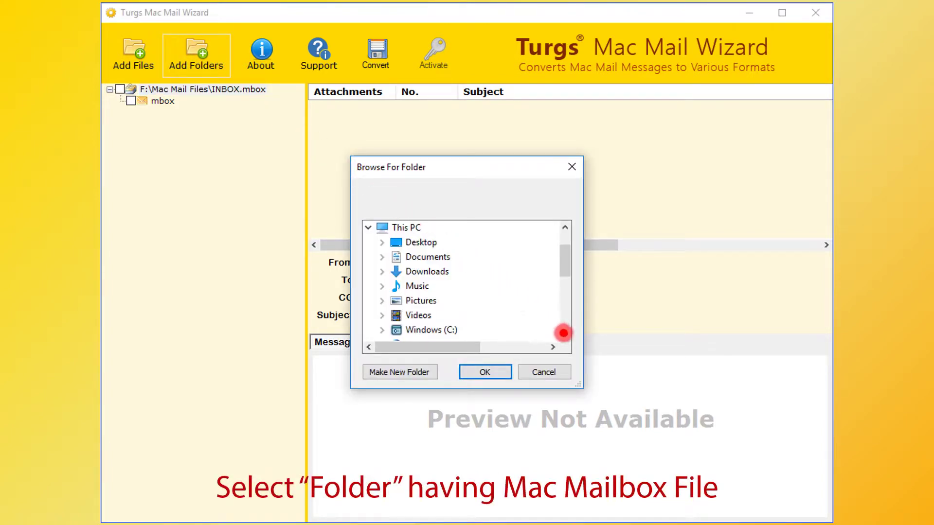
pyautogui.scroll(-2, 563, 334)
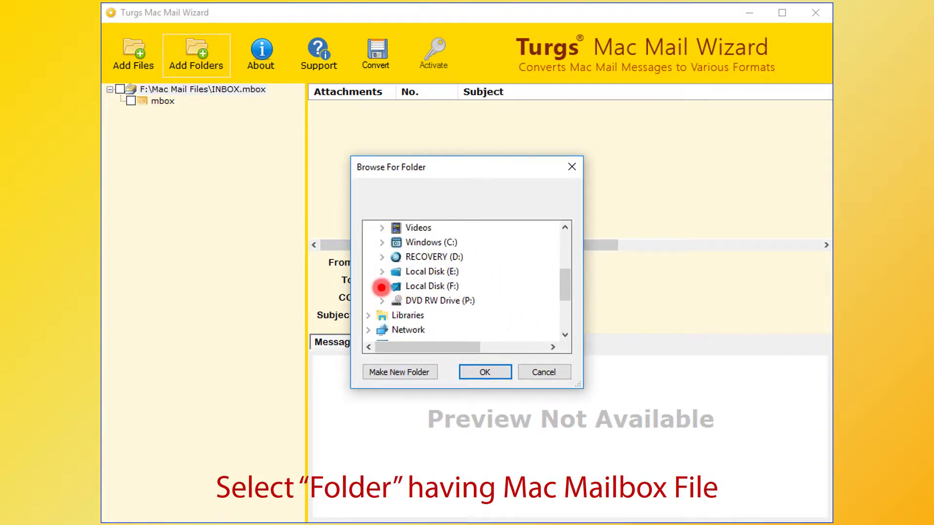
pyautogui.click(382, 286)
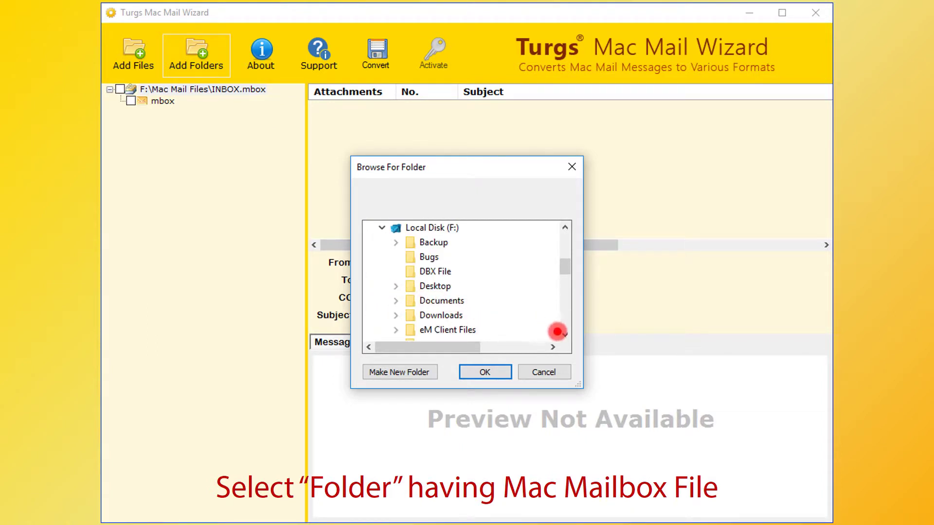
pyautogui.scroll(-1, 564, 334)
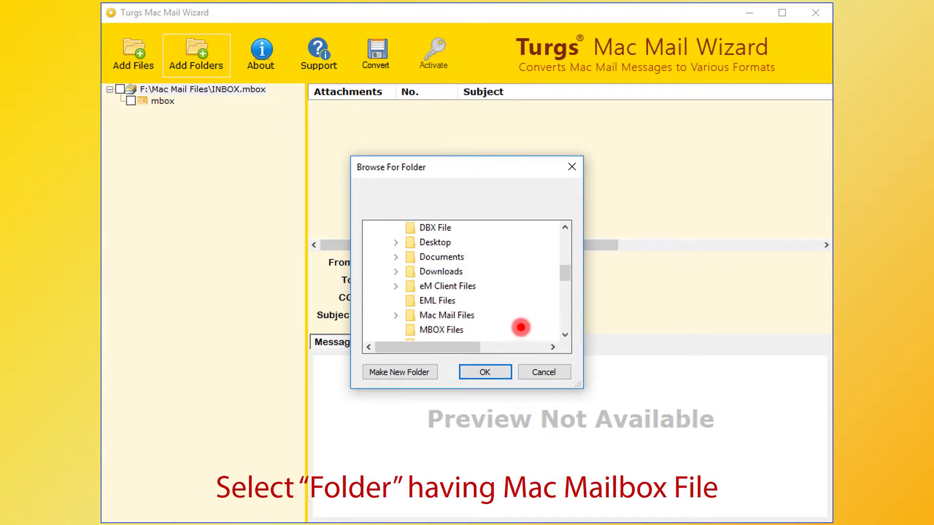
pyautogui.click(436, 315)
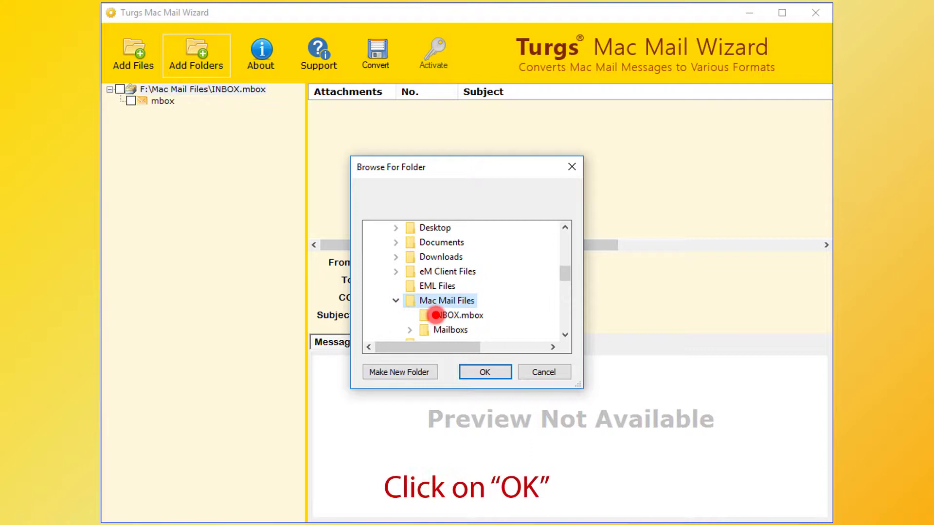
pyautogui.click(485, 372)
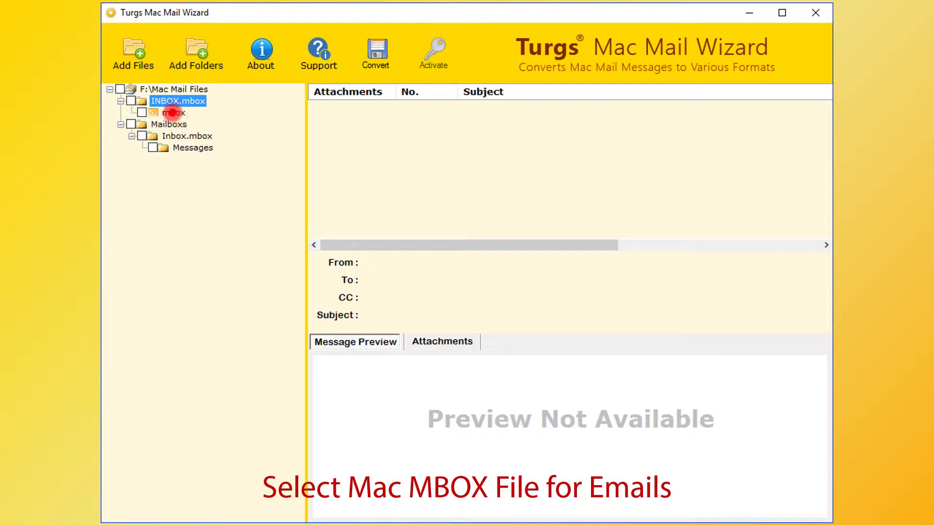
# Browse the mbox and Messages folders, preview the first email, and check its Attachments tab
pyautogui.click(173, 112)
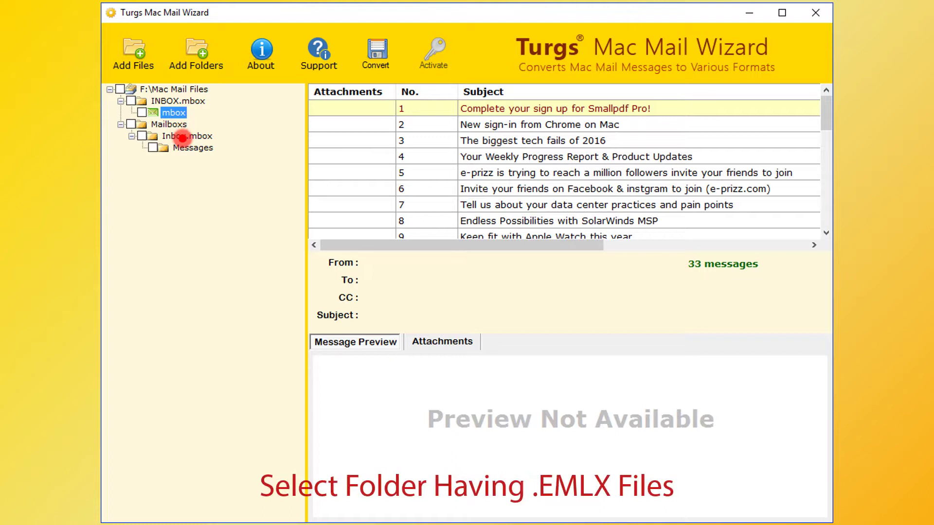
pyautogui.click(187, 149)
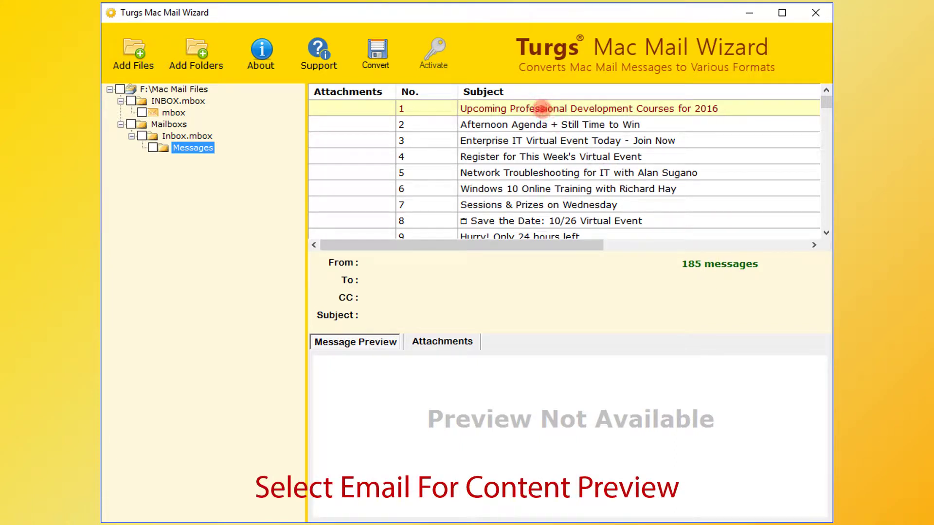
pyautogui.click(541, 108)
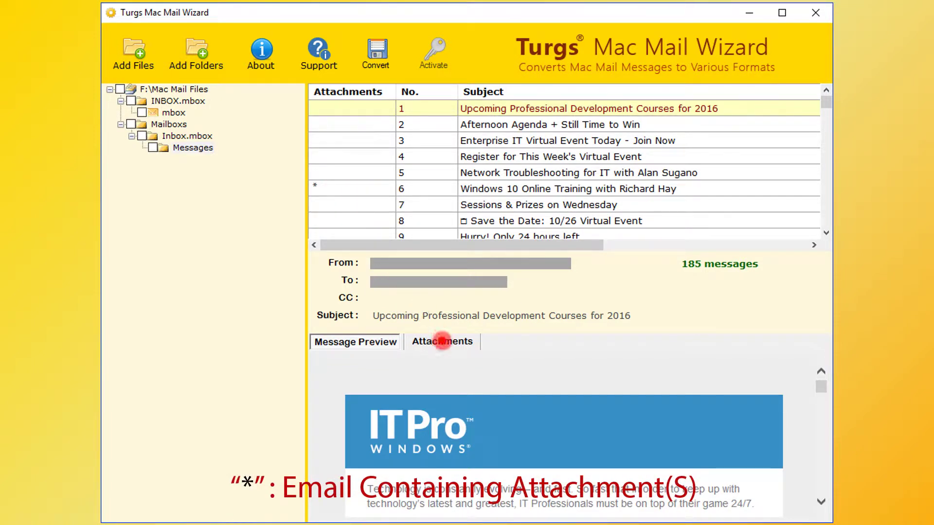
pyautogui.click(443, 341)
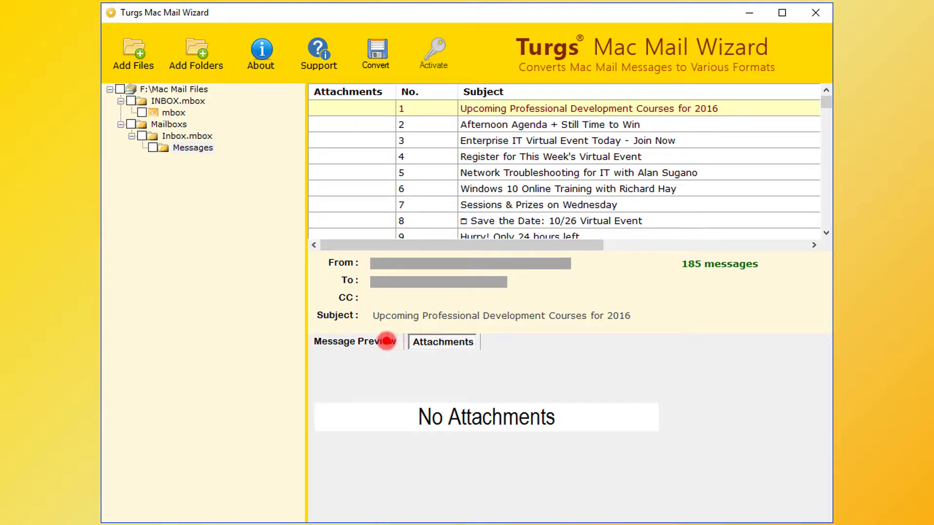
pyautogui.click(346, 342)
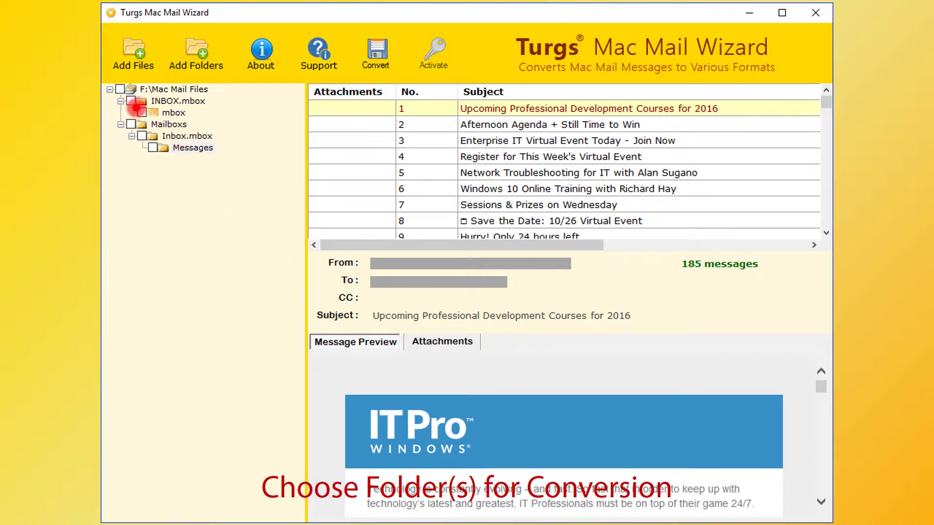
# Tick the F:\Mac Mail Files root checkbox and open the Convert saving options
pyautogui.click(119, 89)
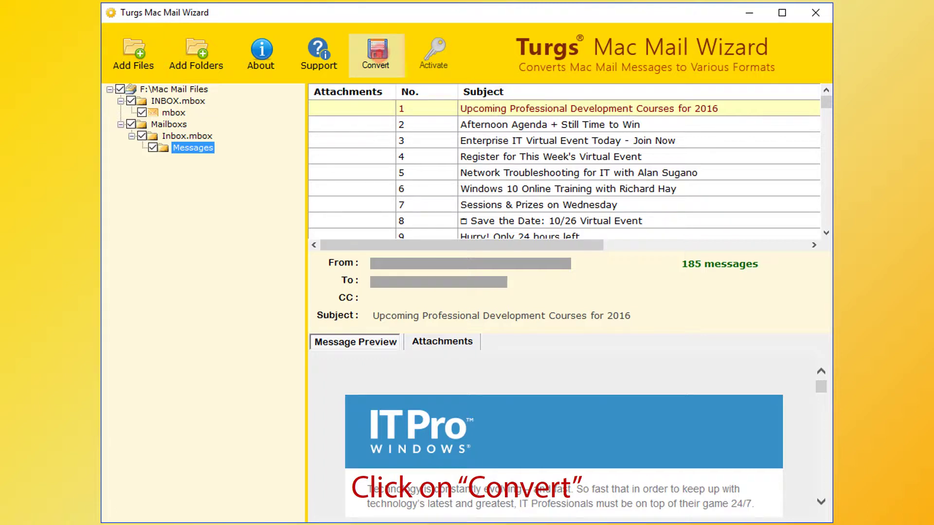
pyautogui.click(379, 53)
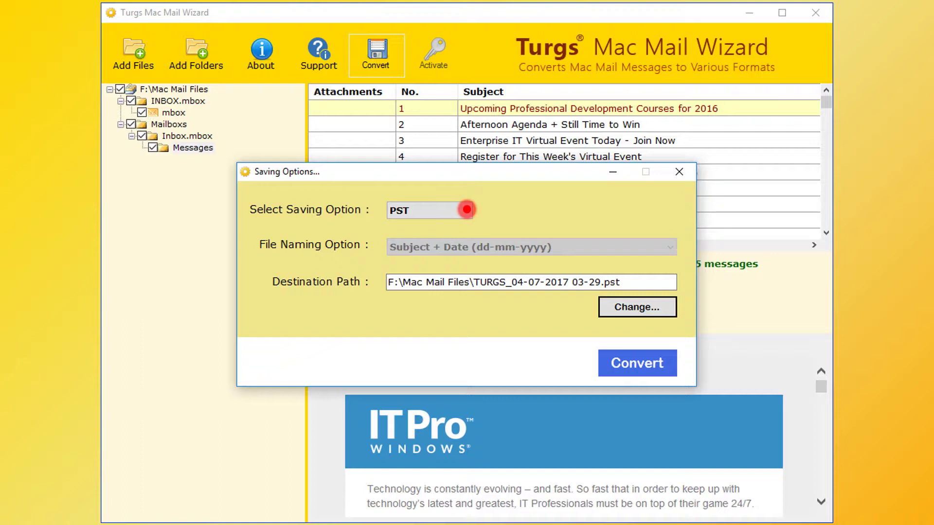
# Cycle the saving format from MSG through EML, EMLX and HTML to MHT
pyautogui.click(466, 210)
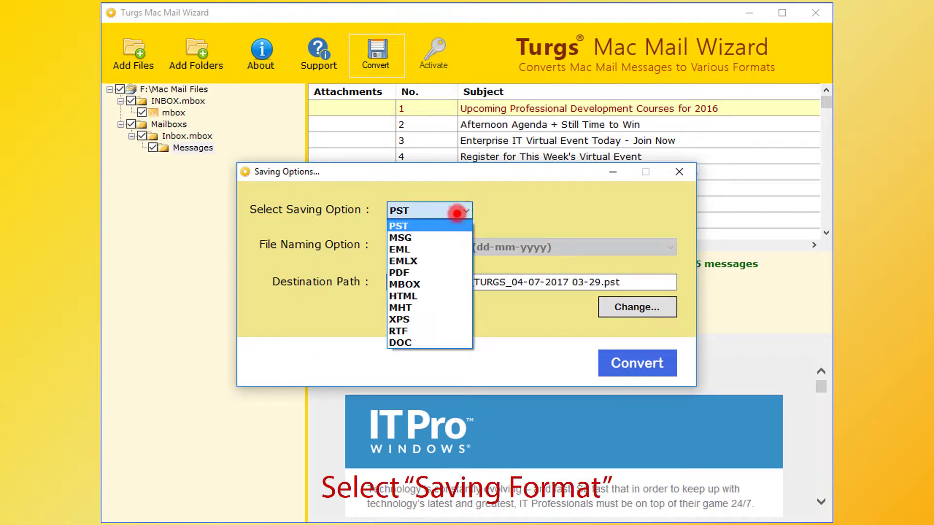
pyautogui.click(408, 238)
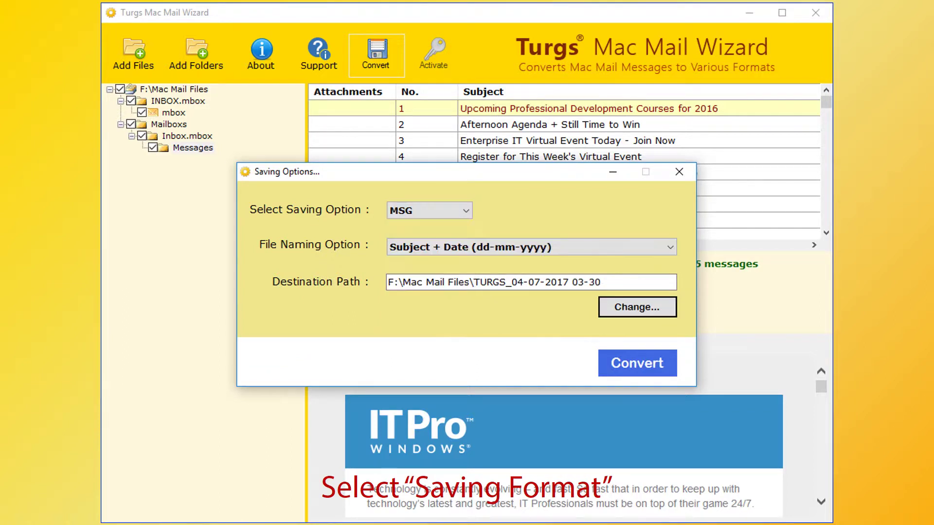
pyautogui.press('Down')
pyautogui.press('Down')
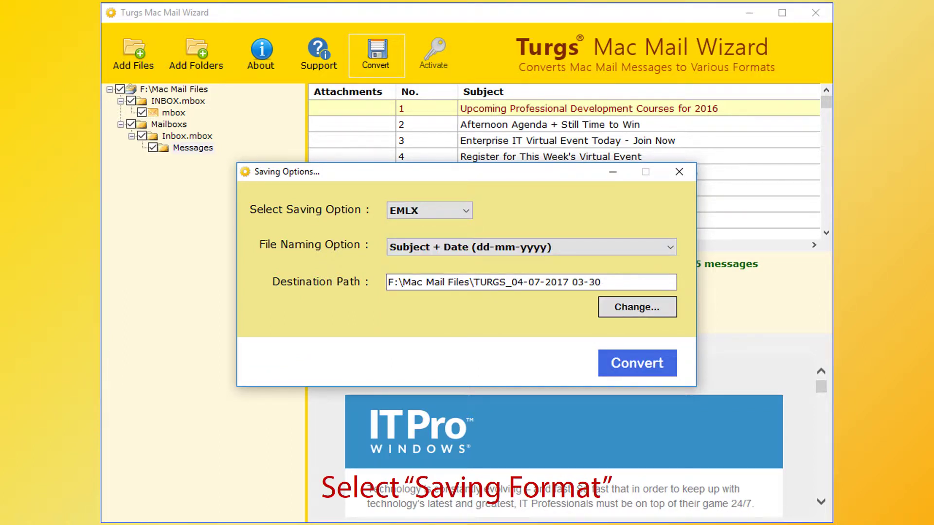
pyautogui.press('Down')
pyautogui.press('Down')
pyautogui.press('Down')
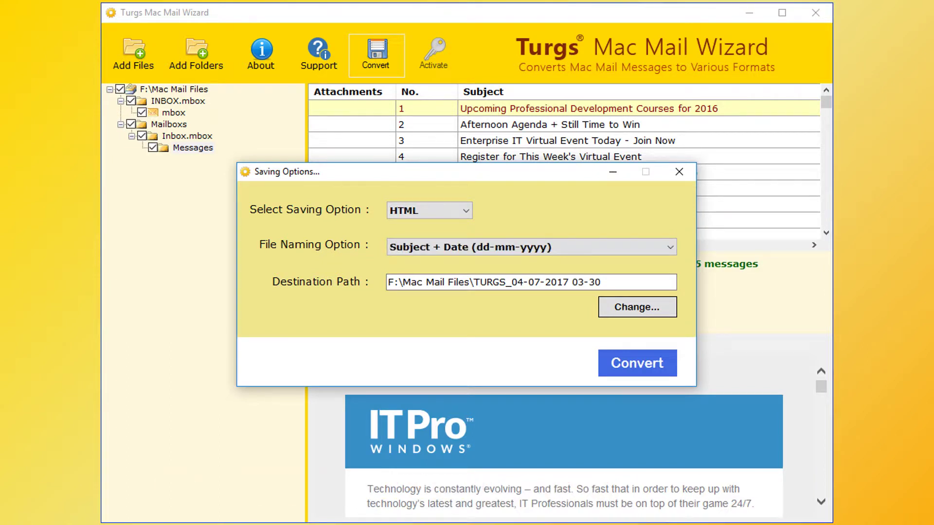
pyautogui.press('Down')
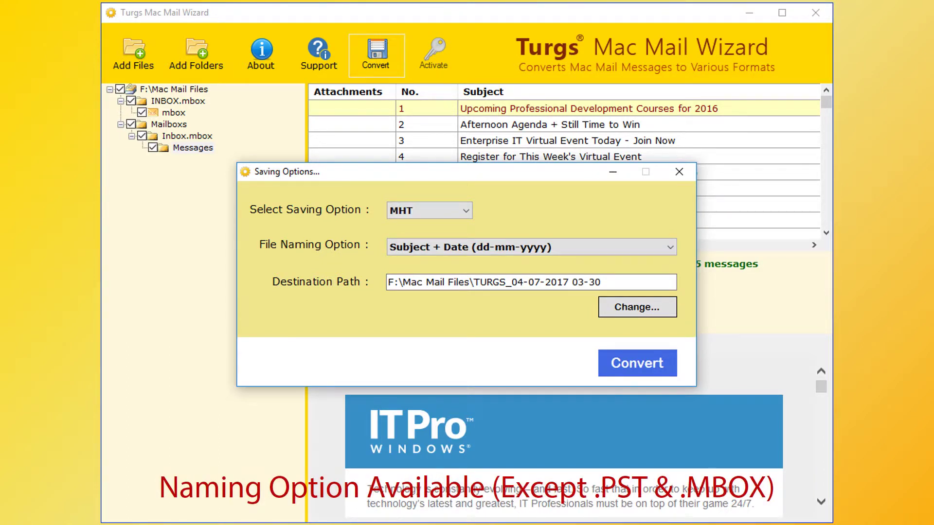
pyautogui.press('Down')
pyautogui.press('Down')
pyautogui.press('Down')
pyautogui.press('Down')
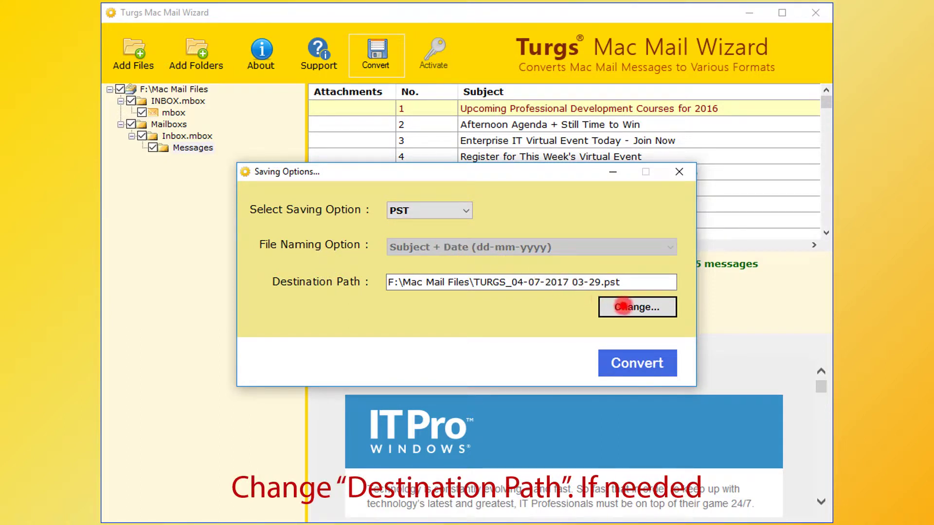
pyautogui.click(624, 307)
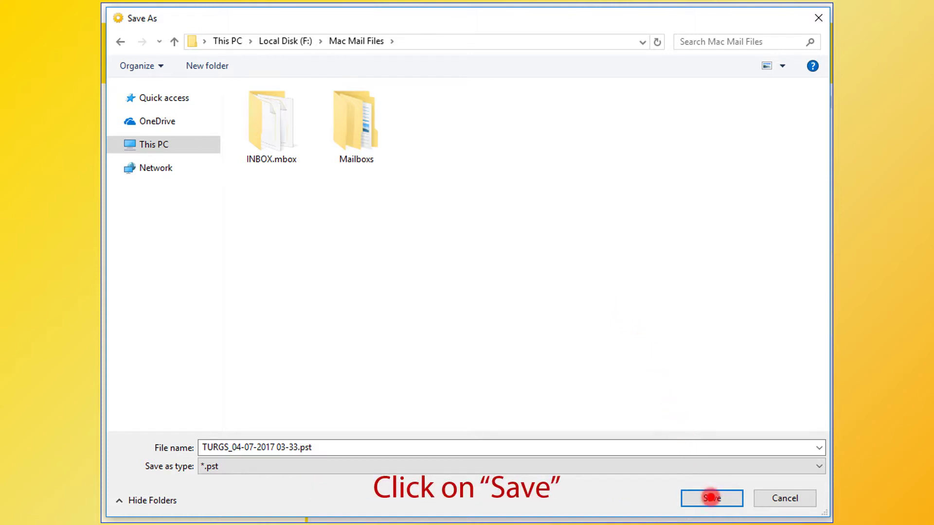
pyautogui.click(711, 497)
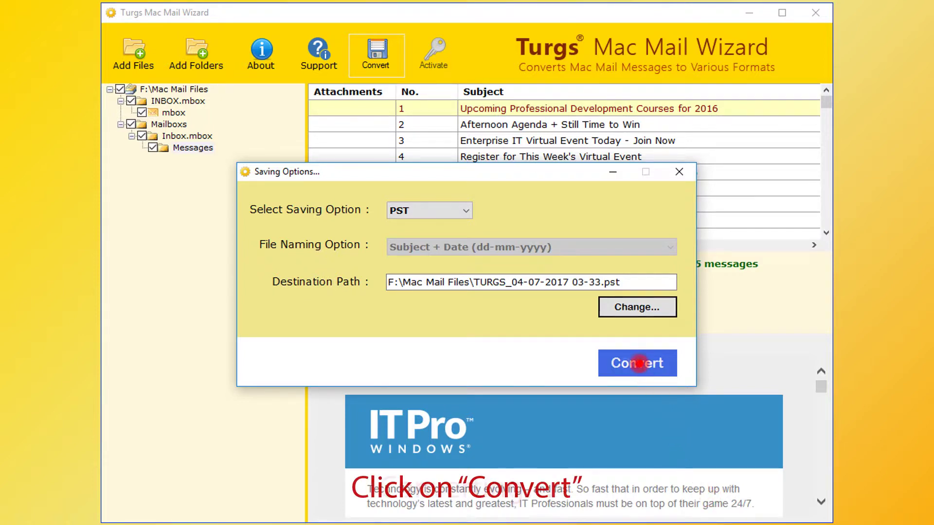
# Run the PST conversion and dismiss the completion message
pyautogui.click(641, 366)
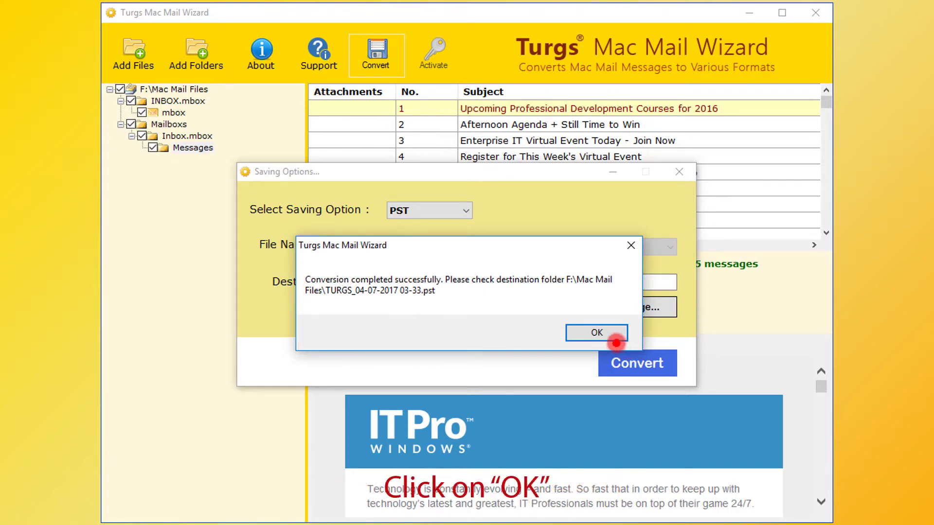
pyautogui.click(597, 333)
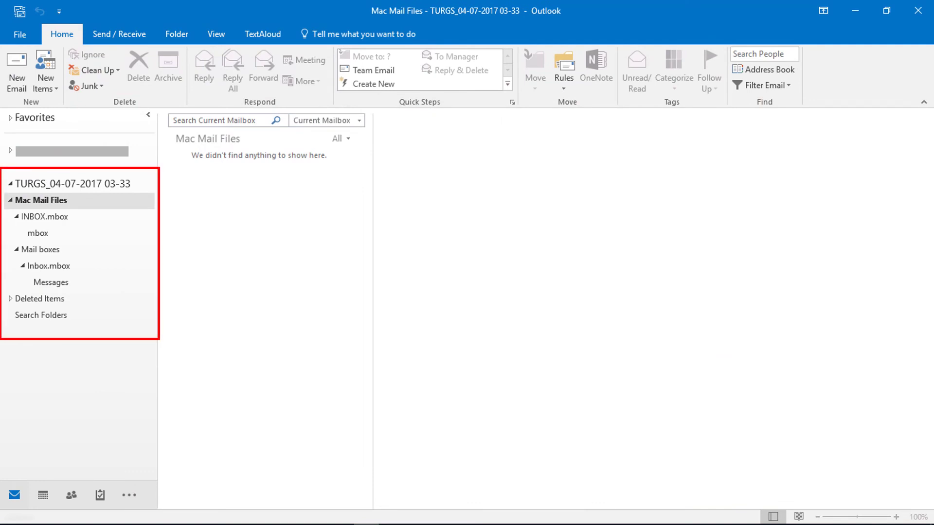
# Open the mbox folder under INBOX.mbox to view the converted January 2017 emails
pyautogui.click(38, 233)
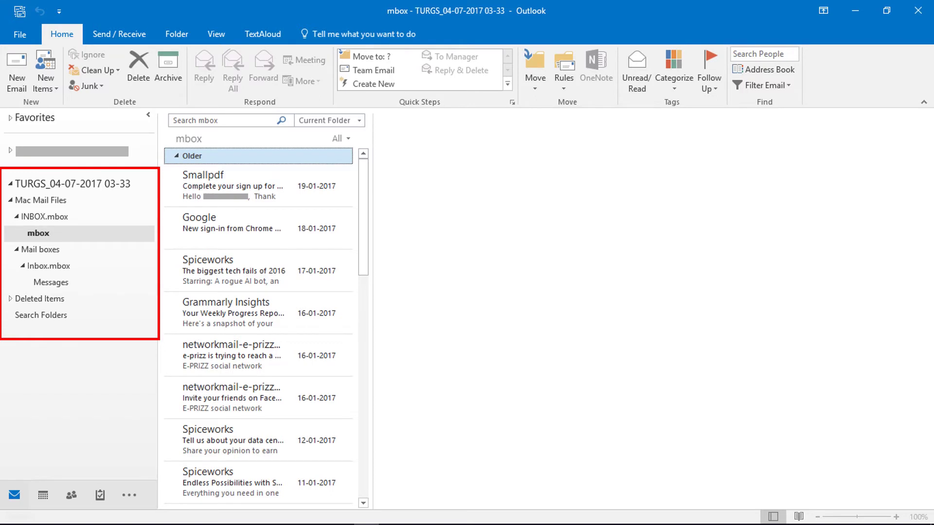